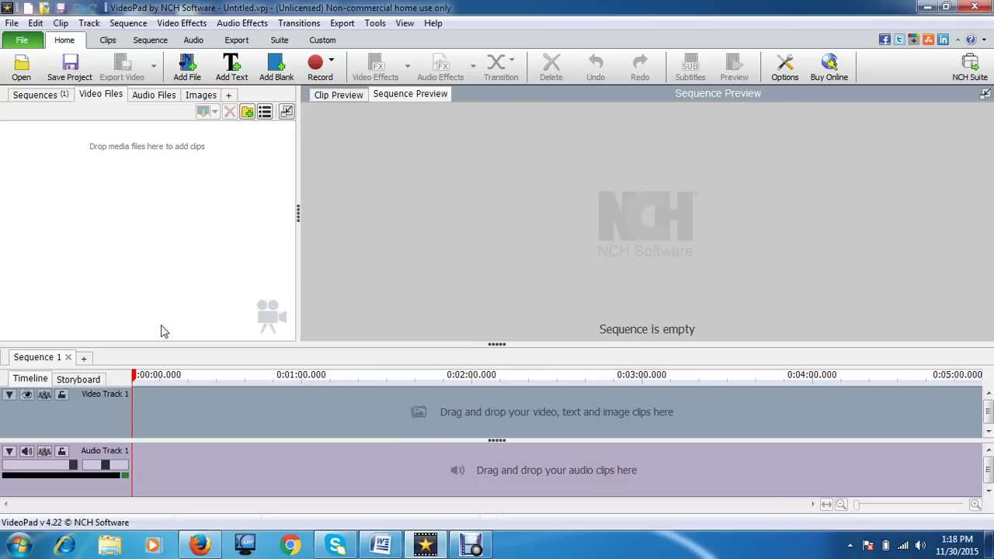
# - Import the video 11 from the WhatsApp Video folder on Local Disk (H:) into the project
pyautogui.click(133, 225)
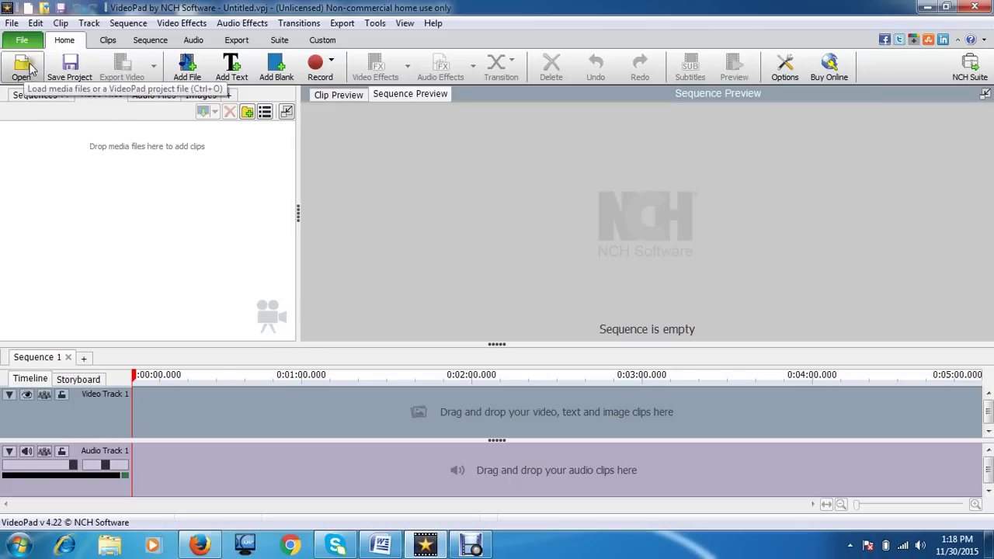
pyautogui.click(105, 160)
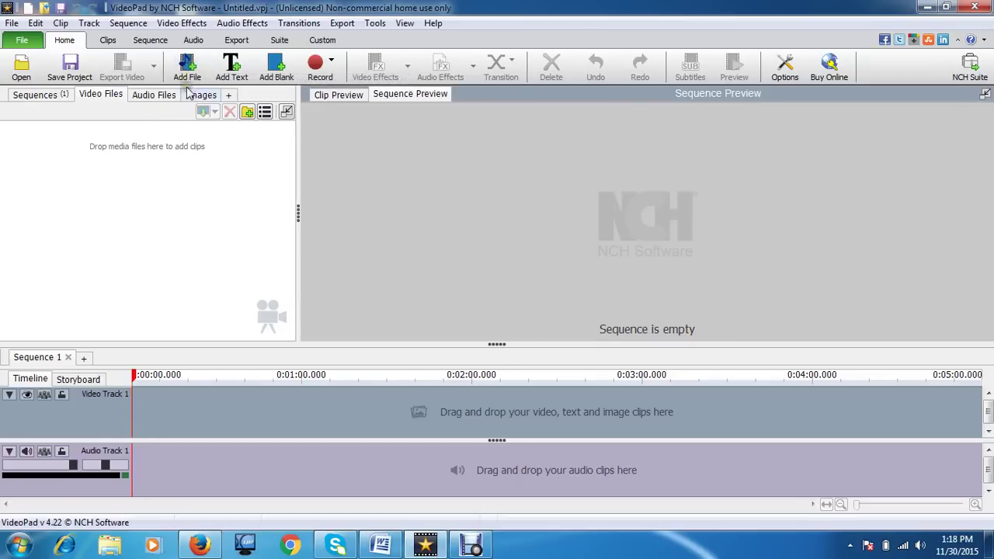
pyautogui.click(24, 72)
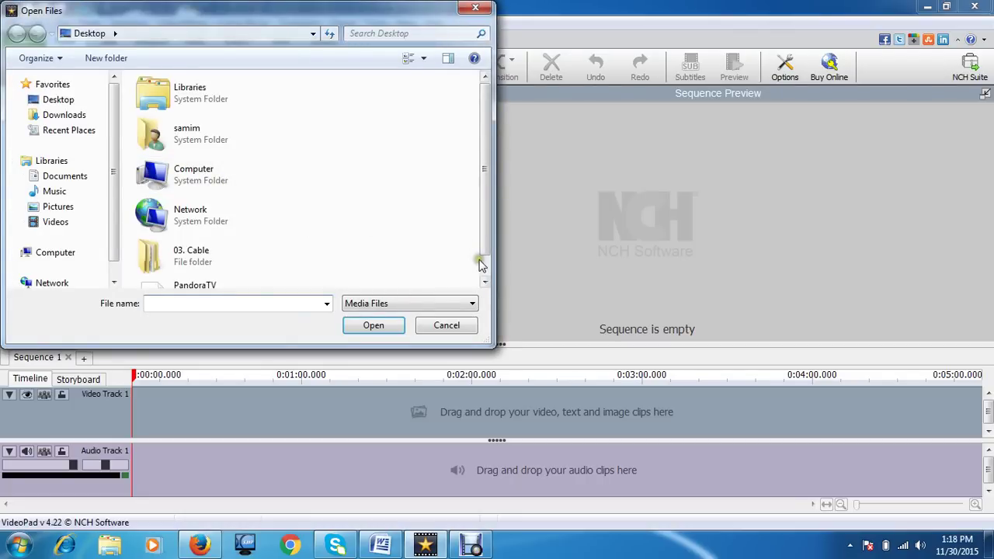
pyautogui.click(480, 262)
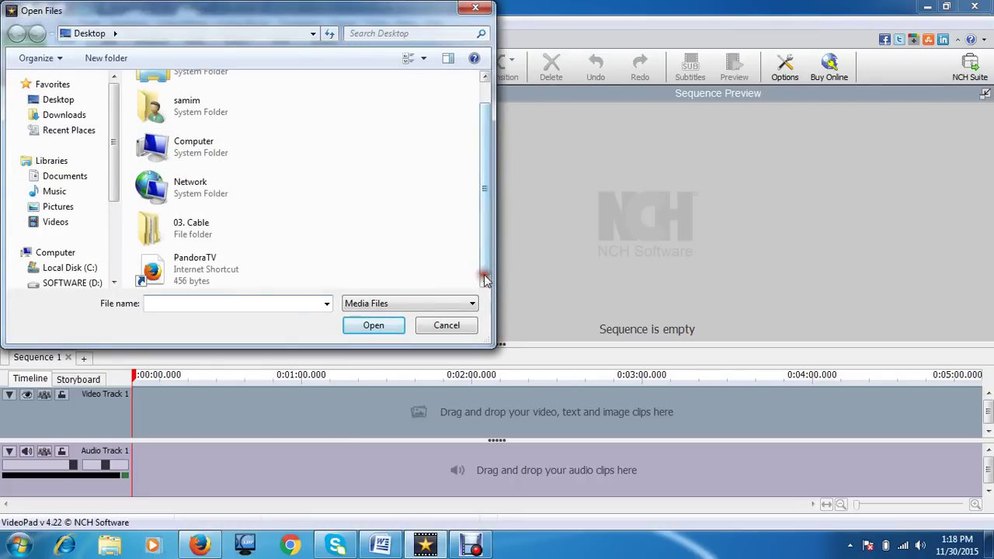
pyautogui.doubleClick(252, 160)
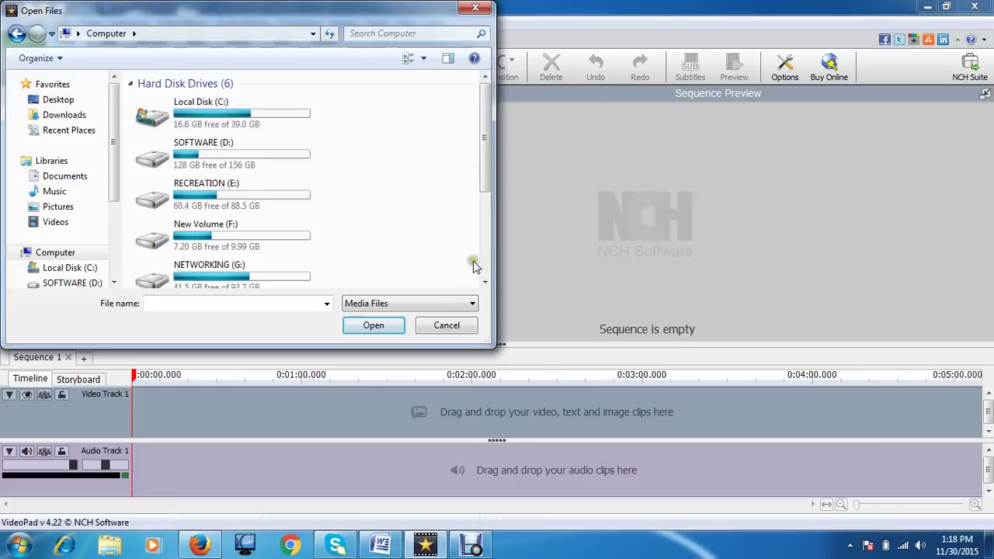
pyautogui.scroll(-3, 482, 276)
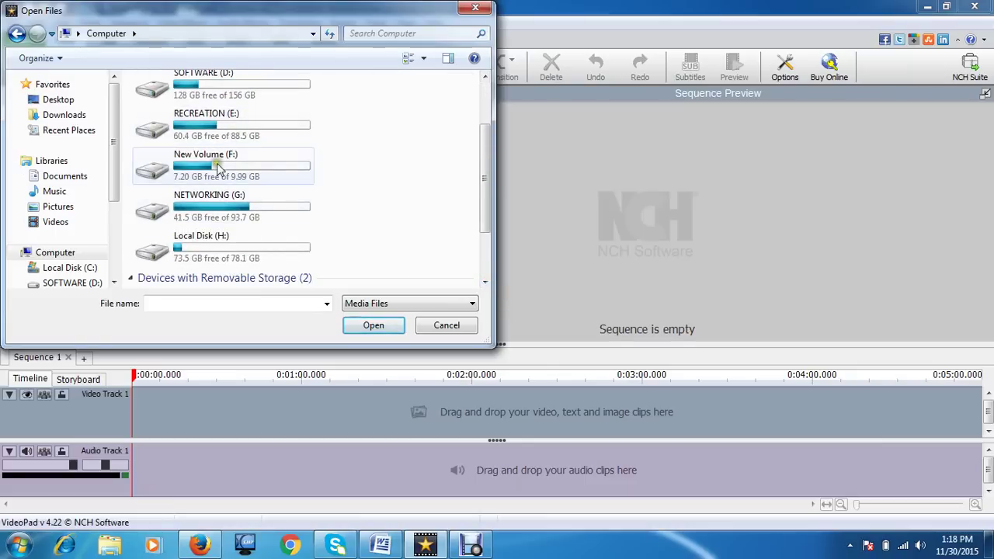
pyautogui.doubleClick(201, 246)
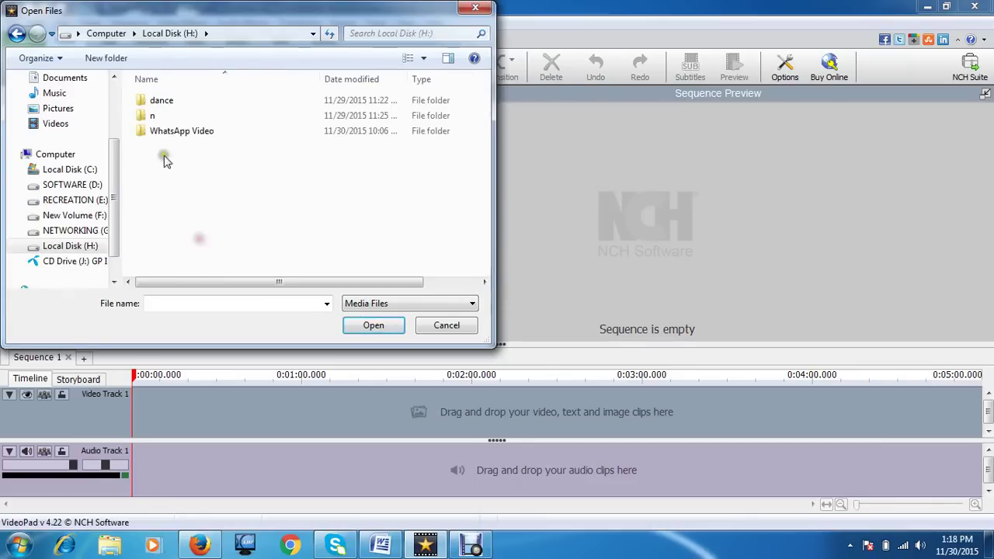
pyautogui.doubleClick(159, 131)
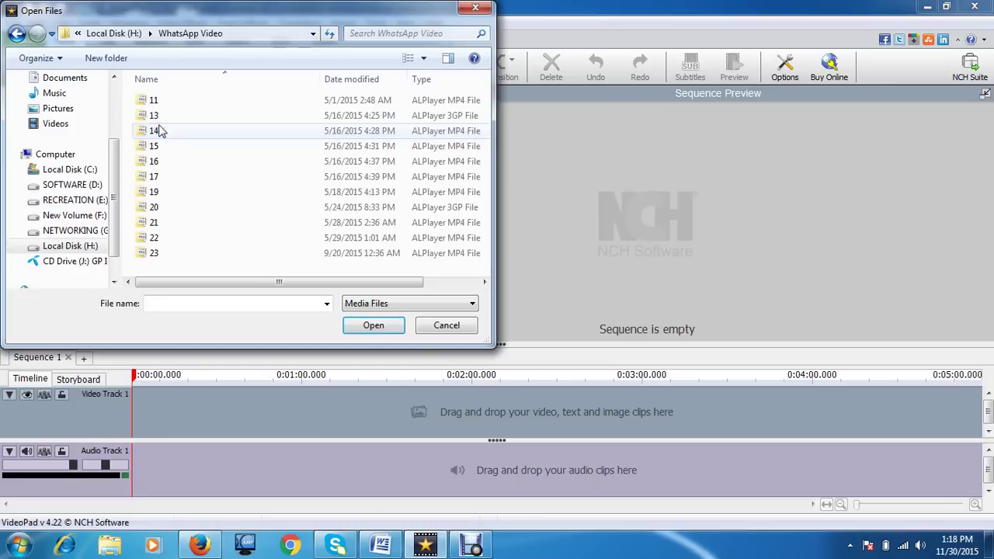
pyautogui.doubleClick(156, 102)
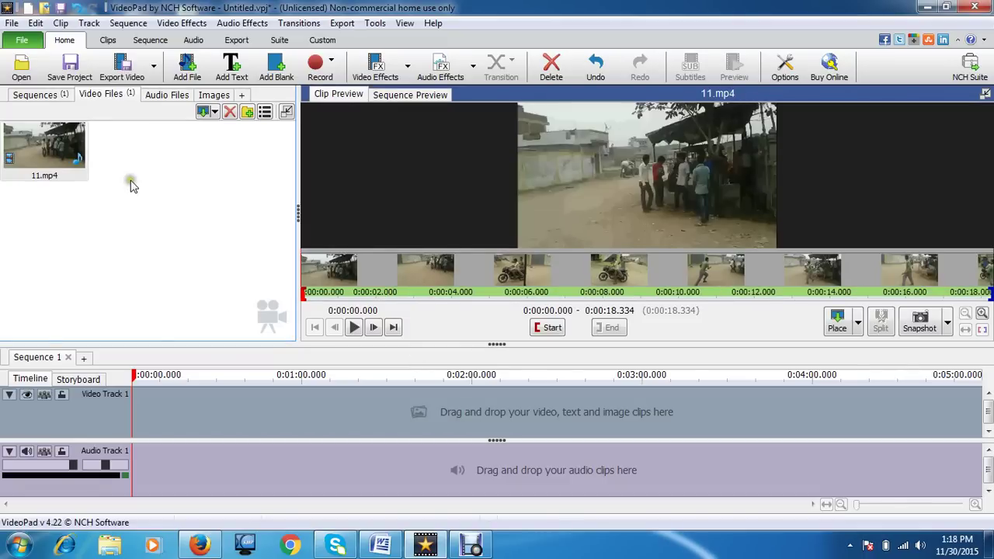
# - Place the 11.mp4 clip at the start of Video Track 1 in Sequence 1
pyautogui.moveTo(68, 180); pyautogui.dragTo(160, 390)
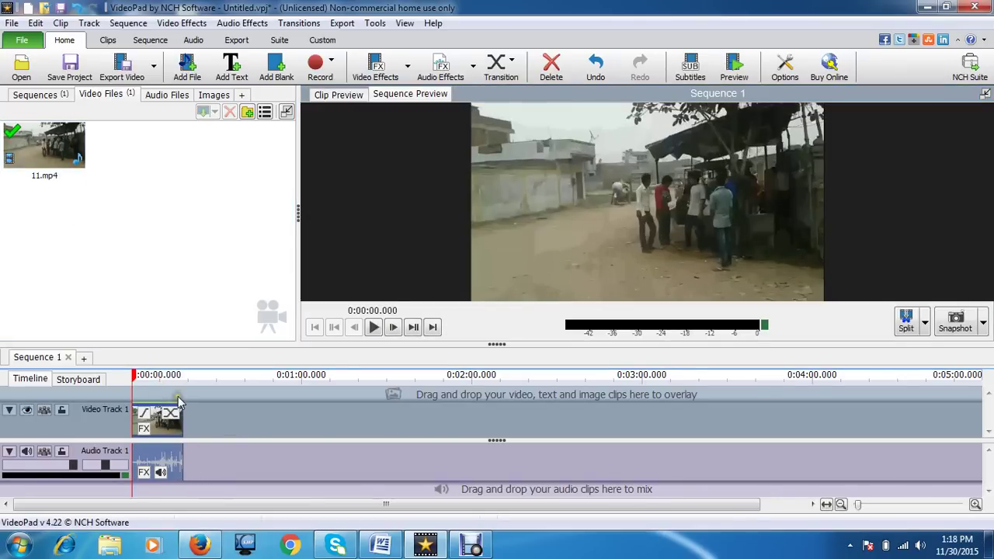
pyautogui.moveTo(183, 409); pyautogui.dragTo(320, 415)
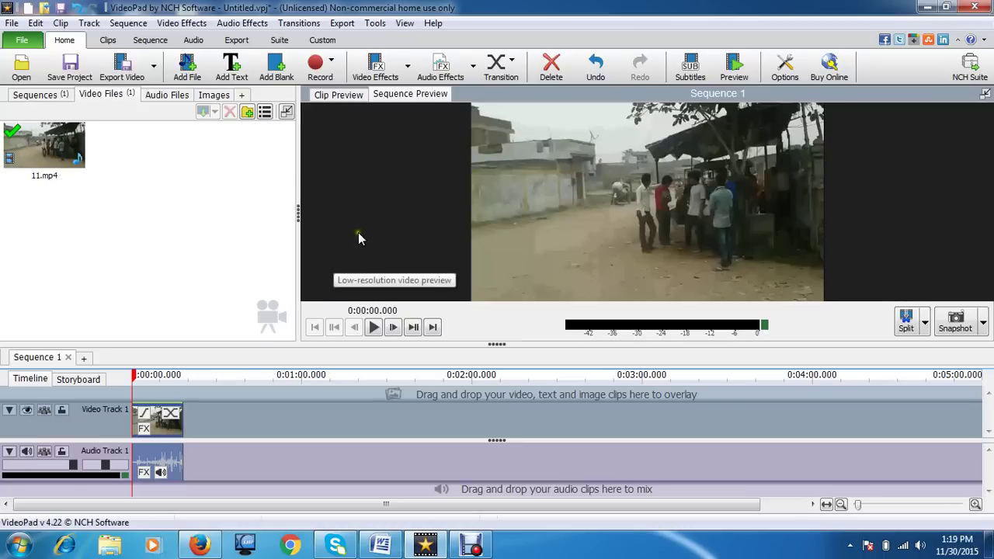
# - Add a text clip to the sequence and set its font to Arial Black
pyautogui.click(231, 66)
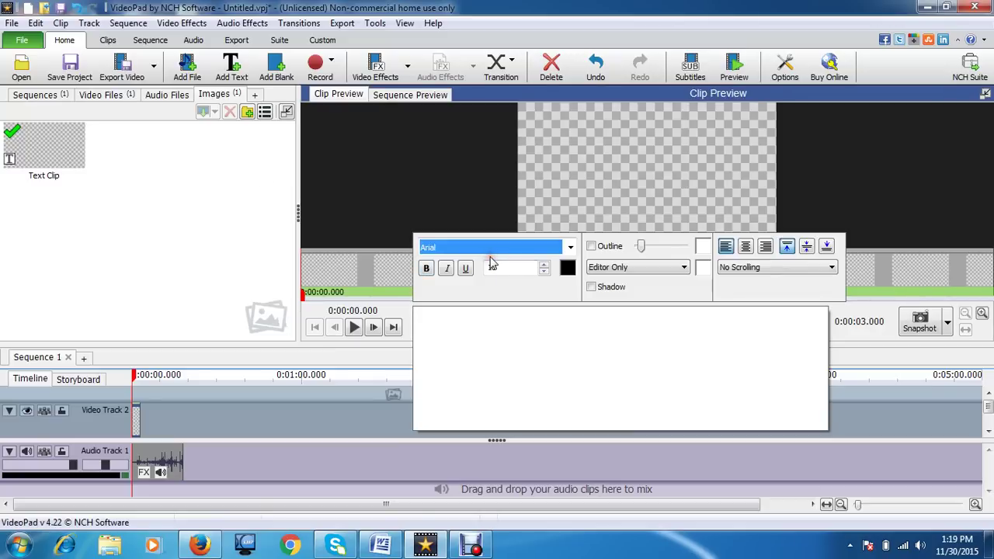
pyautogui.click(460, 250)
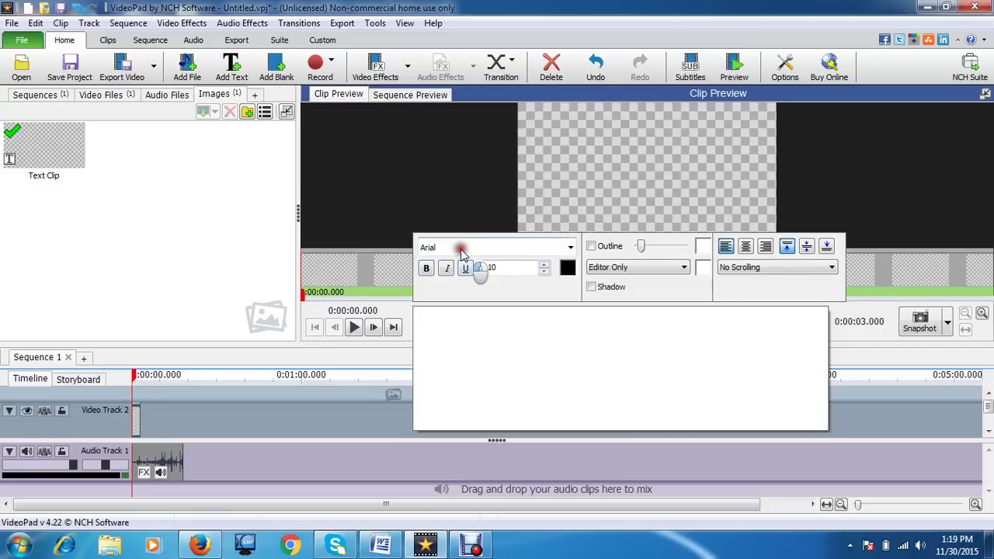
pyautogui.click(462, 255)
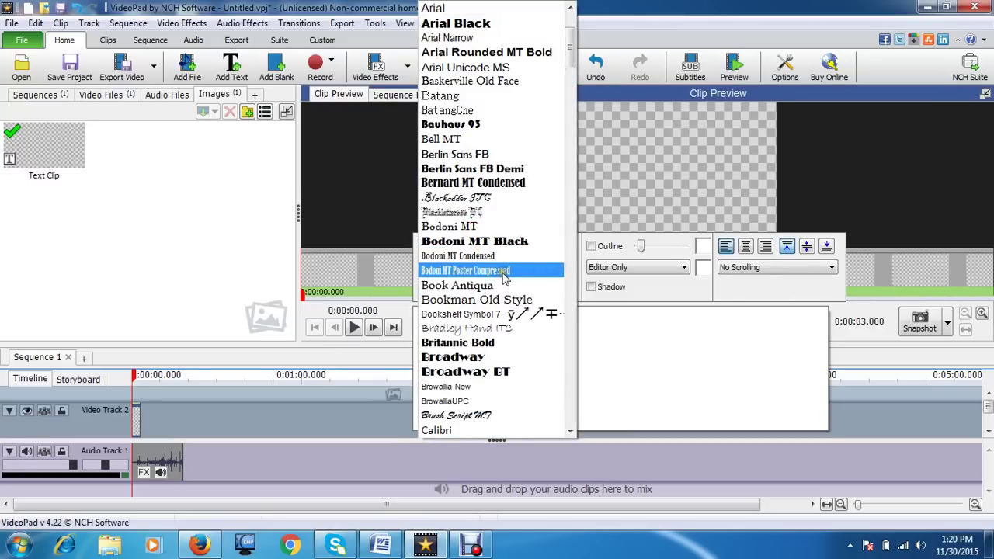
pyautogui.click(457, 24)
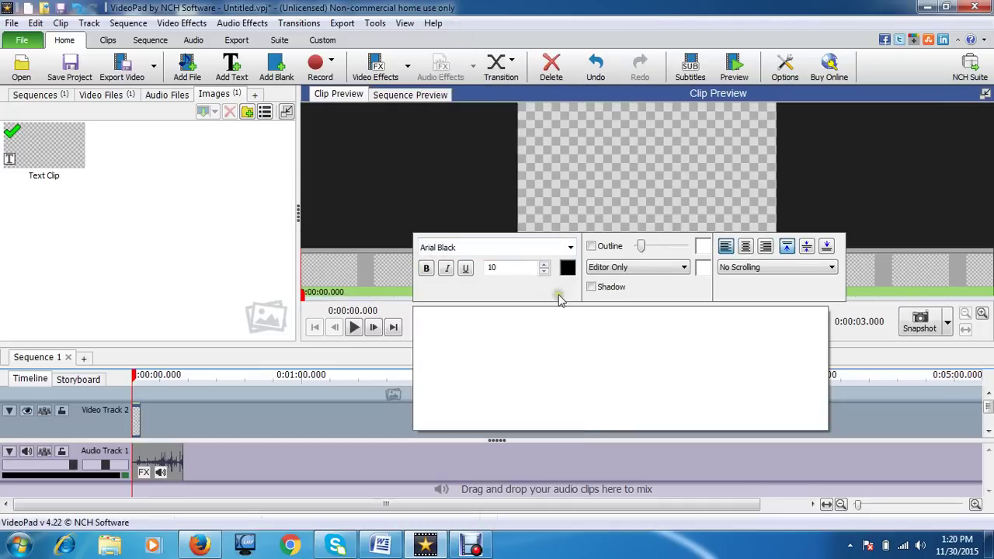
# - Set the text clip to Scroll Right To Left, keep its background on Editor Only and turn on the shadow
pyautogui.click(748, 269)
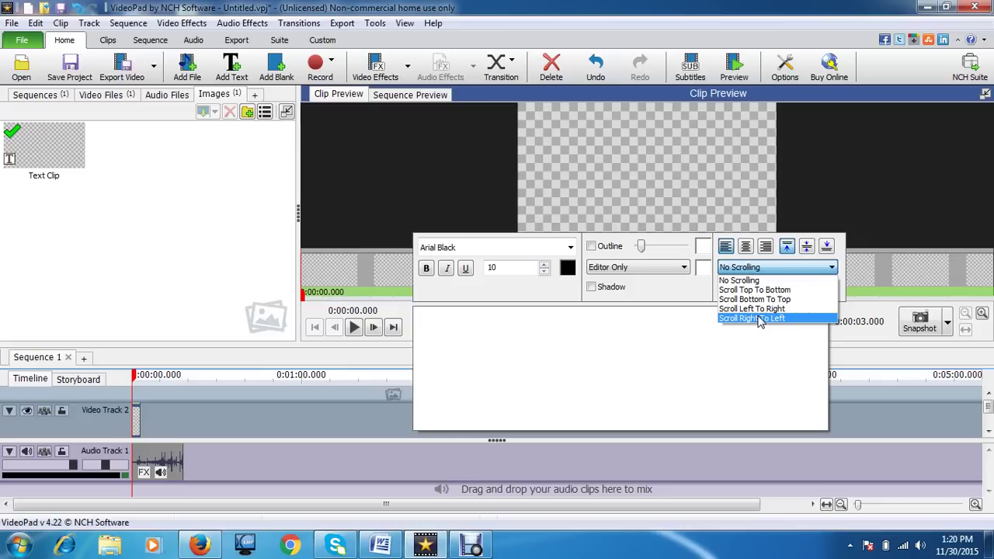
pyautogui.click(759, 319)
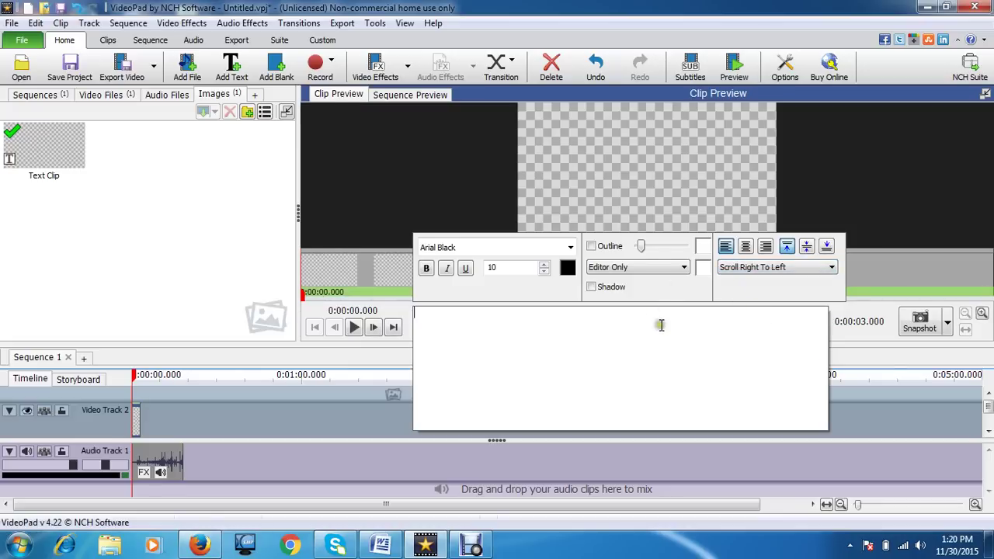
pyautogui.click(610, 270)
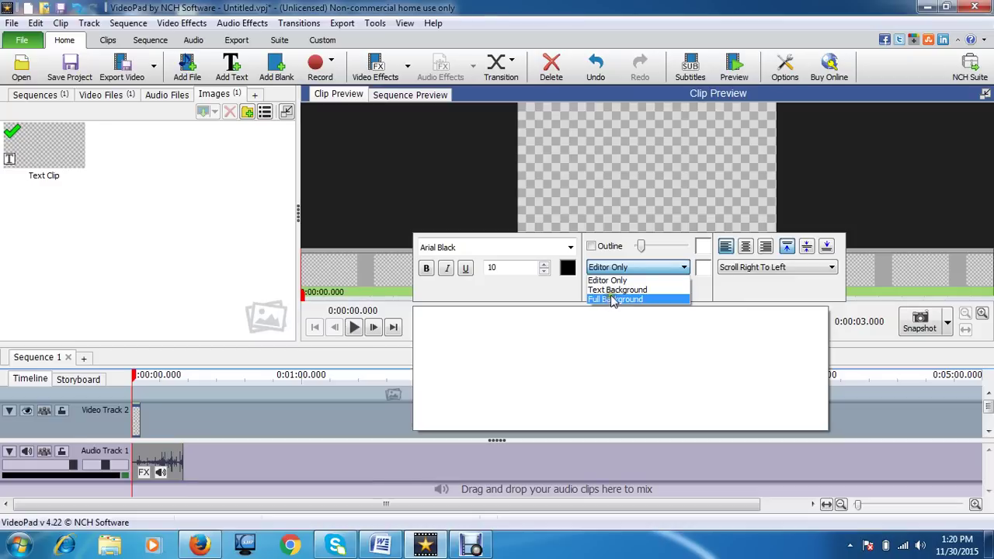
pyautogui.click(622, 267)
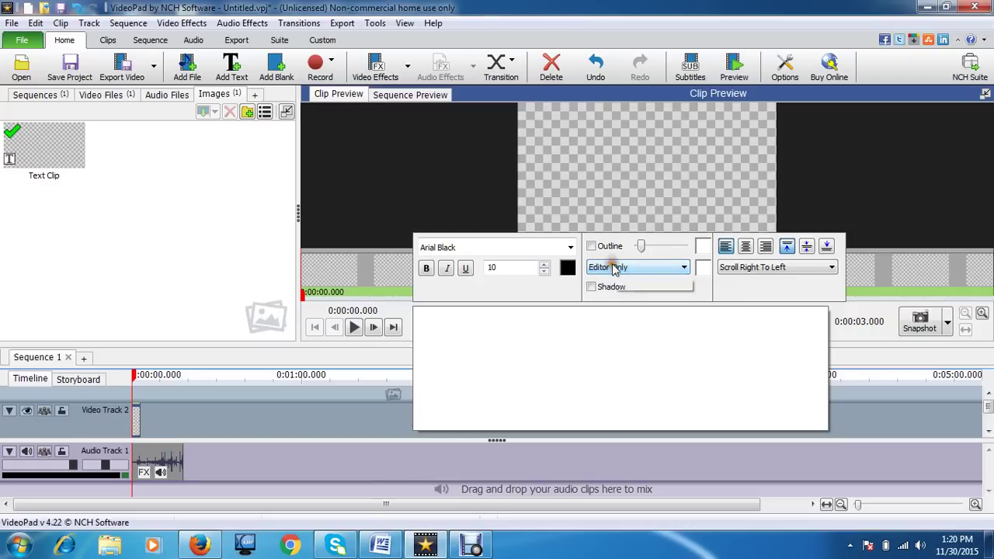
pyautogui.click(592, 287)
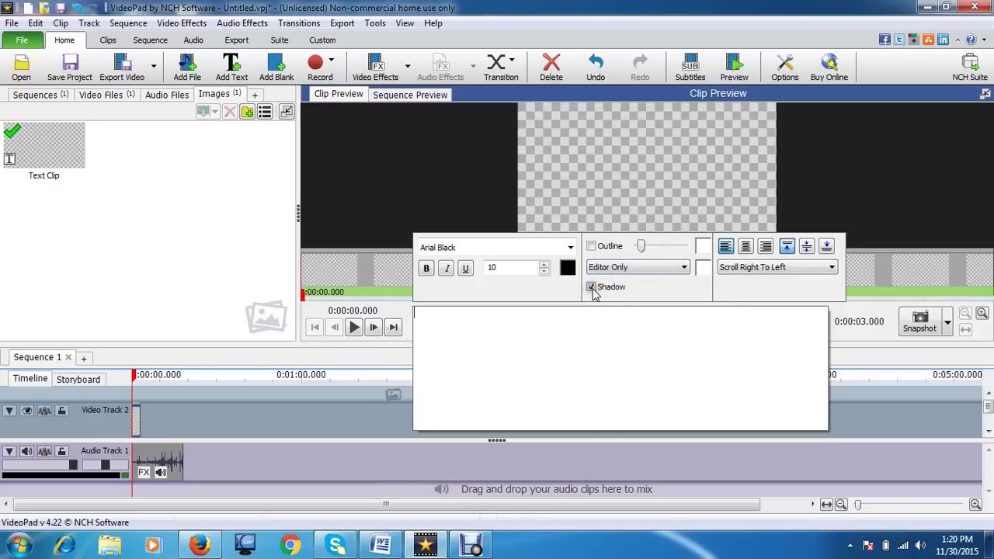
pyautogui.click(215, 217)
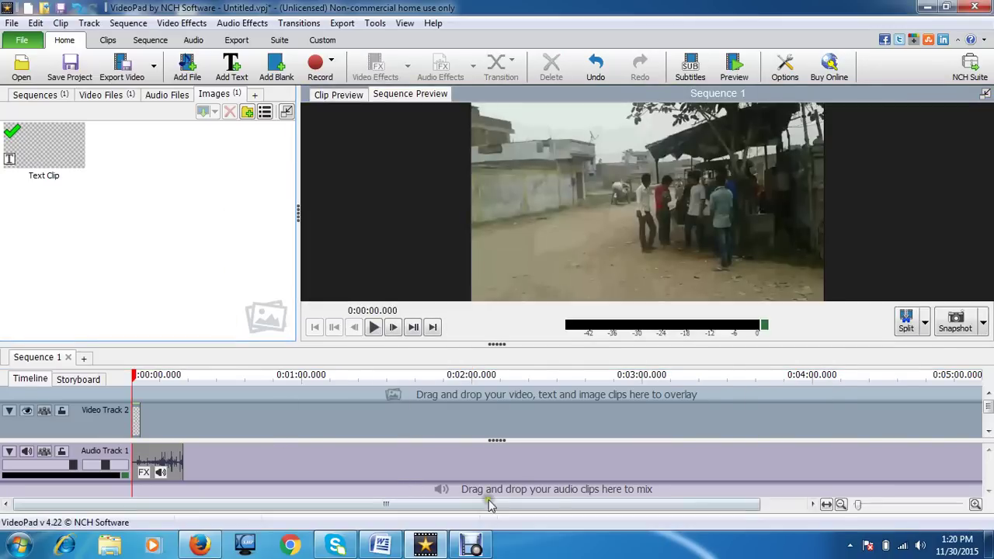
# - Add a second text clip to the sequence containing the title "Funny video"
pyautogui.click(231, 66)
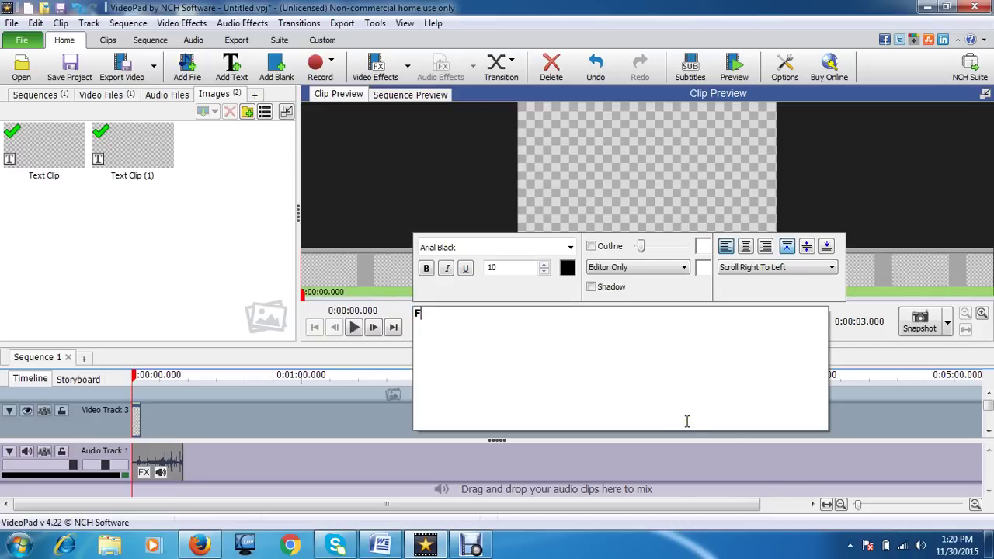
pyautogui.write('y')
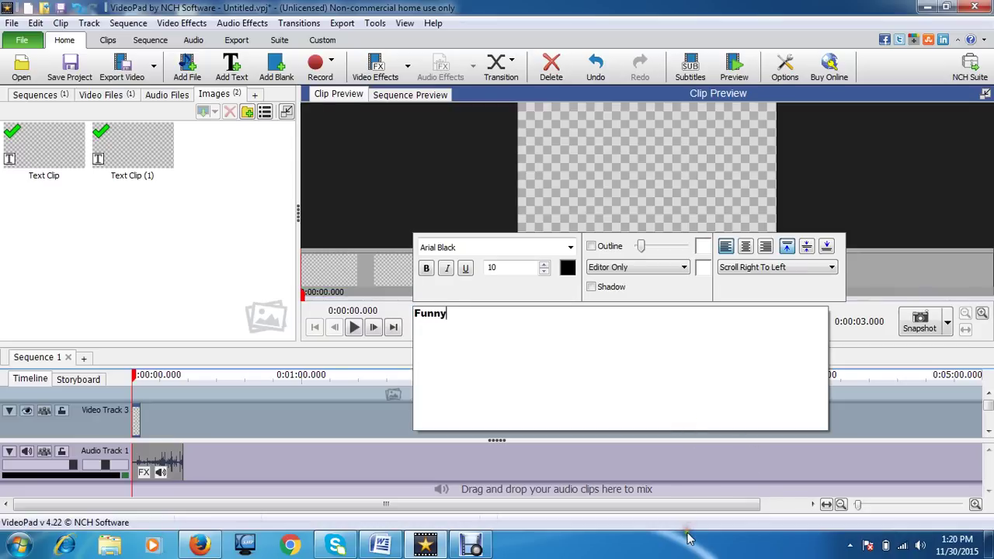
pyautogui.write(' vid')
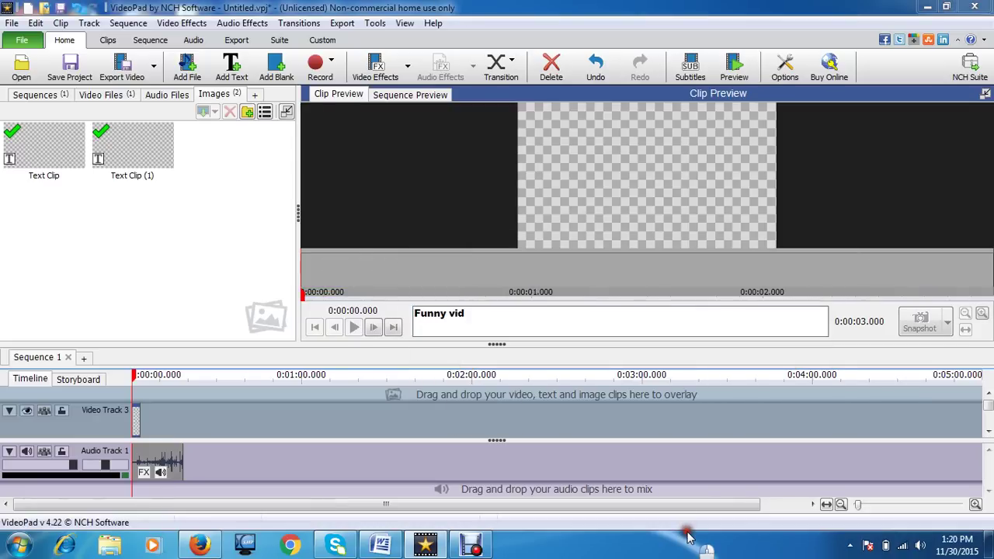
pyautogui.click(570, 322)
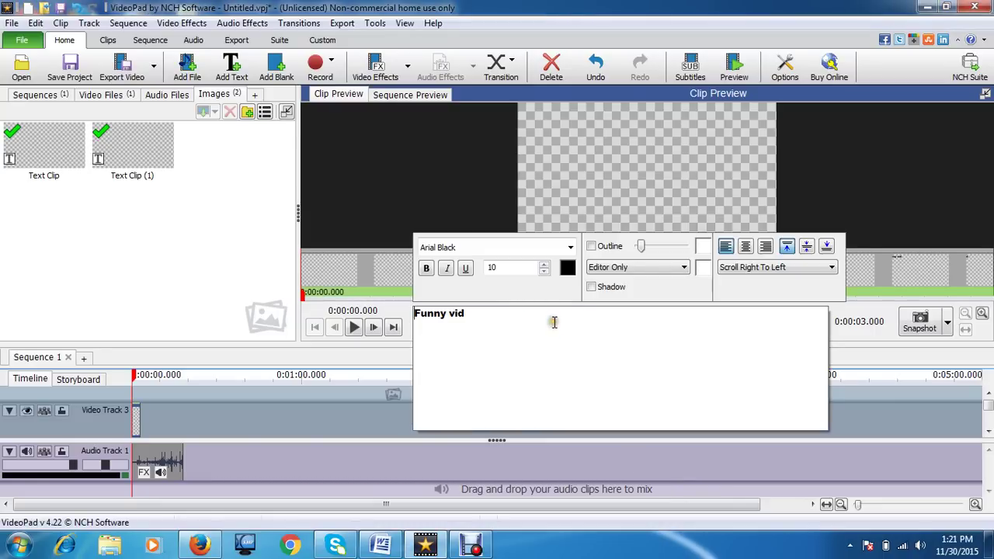
pyautogui.write('eo')
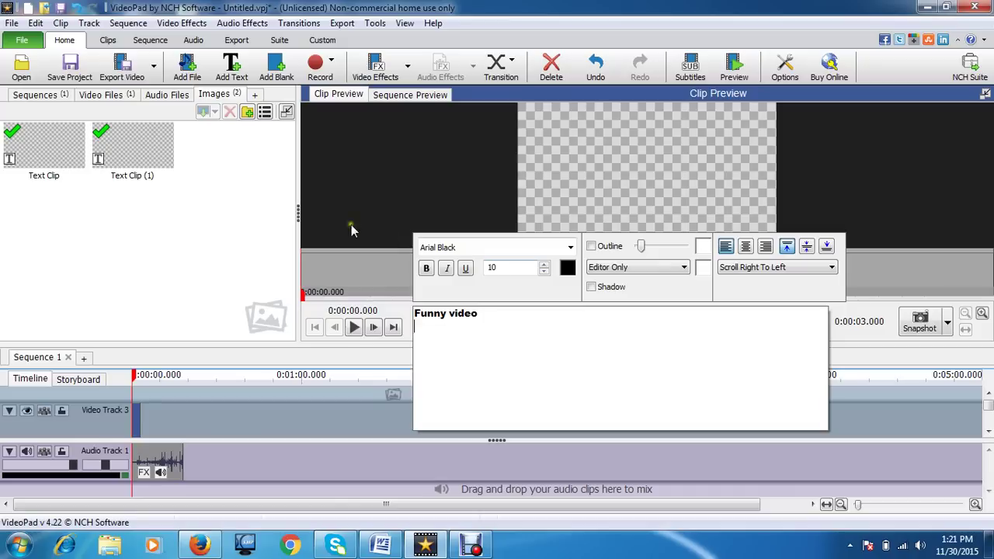
pyautogui.click(186, 238)
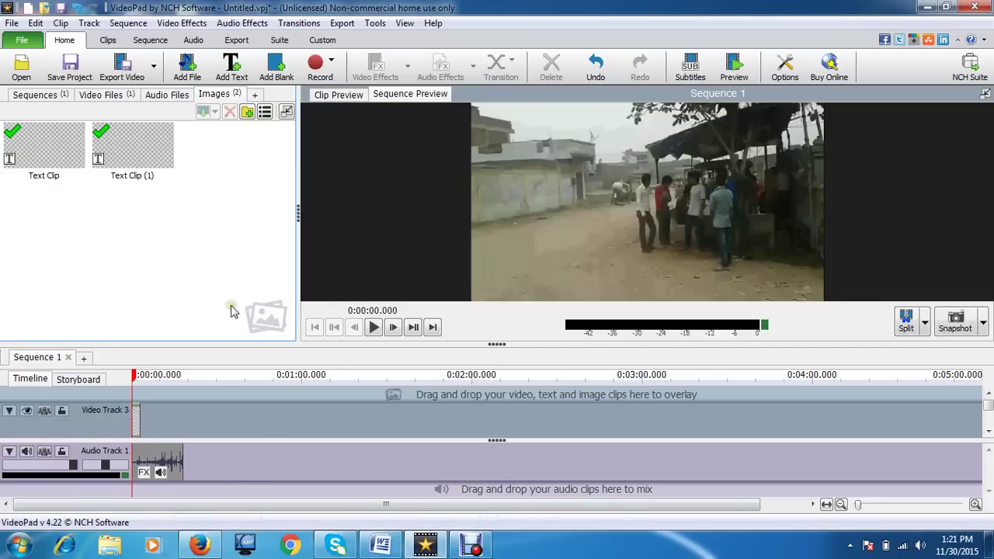
# - Extend the "Funny video" text clip on Video Track 3 to about 21 seconds and play the sequence to check the title
pyautogui.click(373, 326)
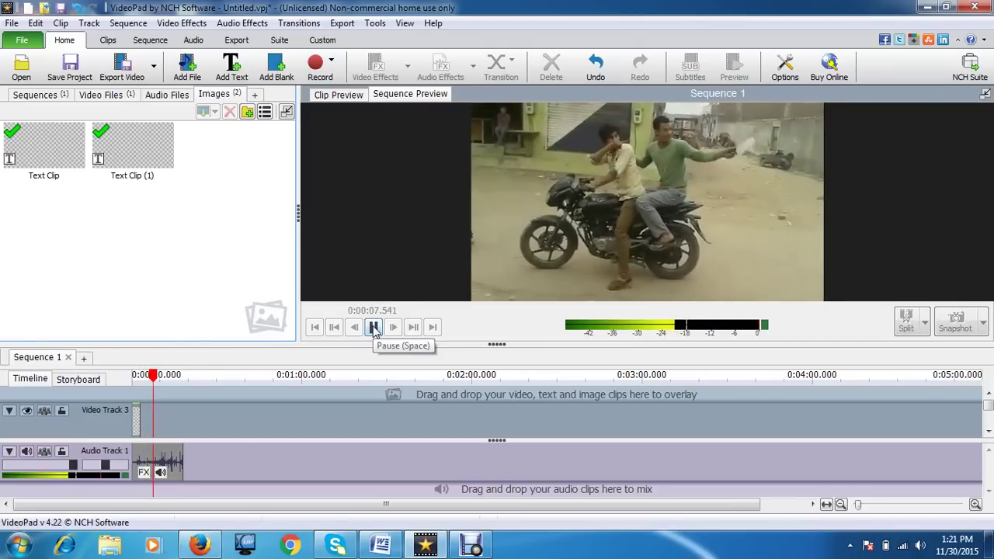
pyautogui.click(373, 327)
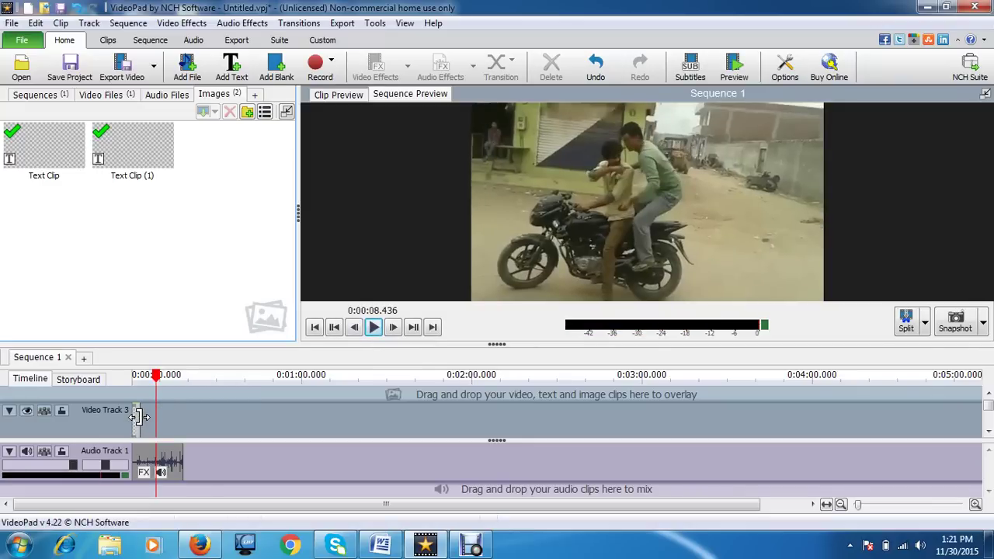
pyautogui.moveTo(138, 421); pyautogui.dragTo(191, 427)
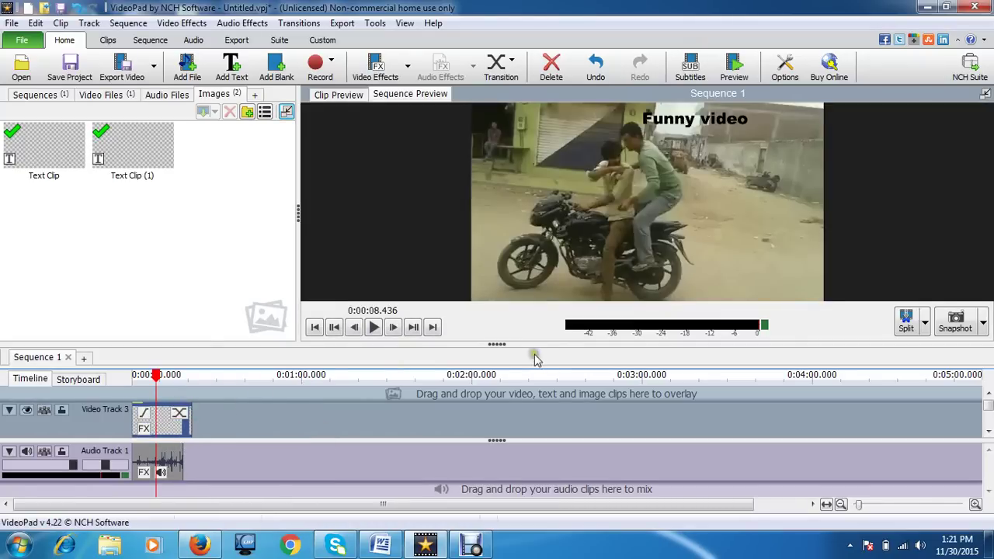
pyautogui.click(374, 328)
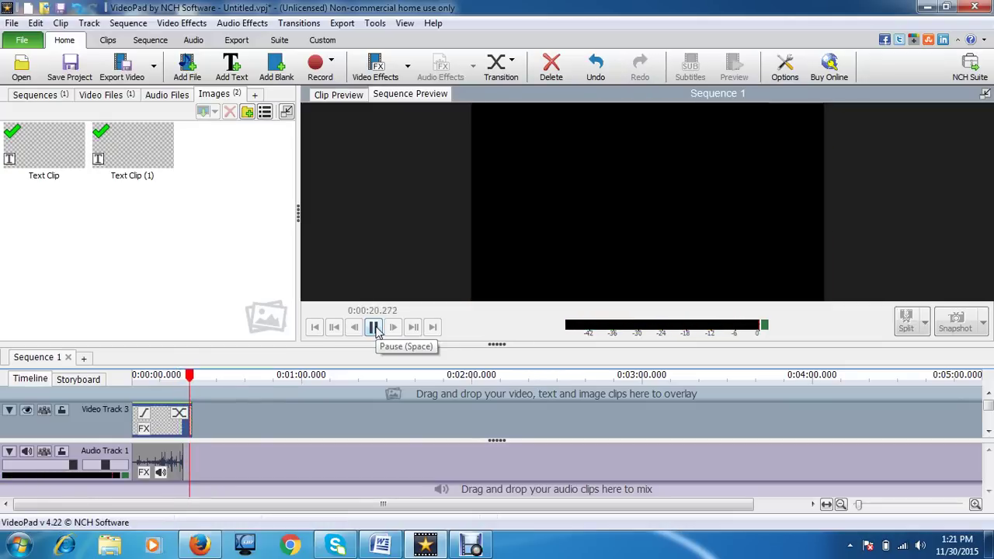
pyautogui.click(374, 327)
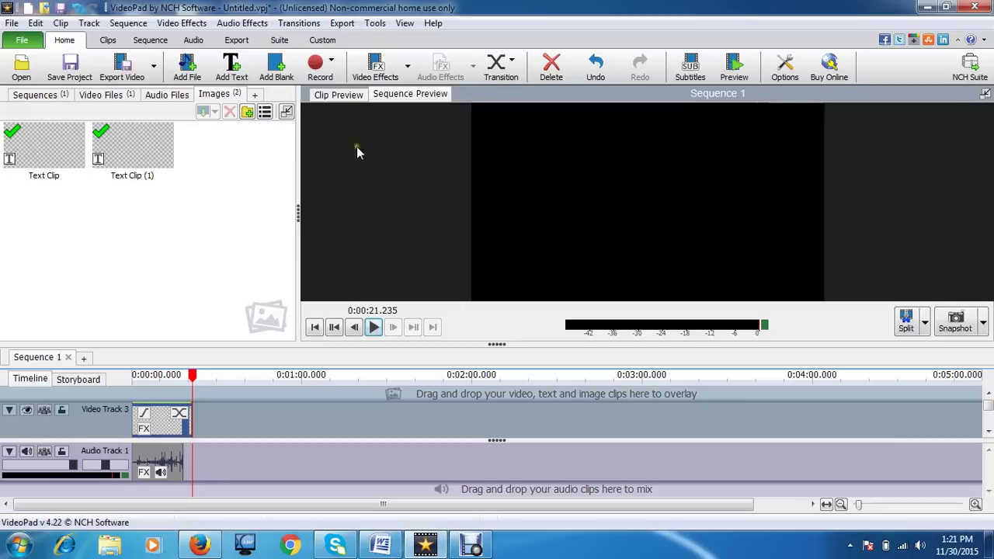
# - Start exporting the sequence as a video file on the computer, keeping Untitled.mp4 as the output file
pyautogui.scroll(2, 319, 376)
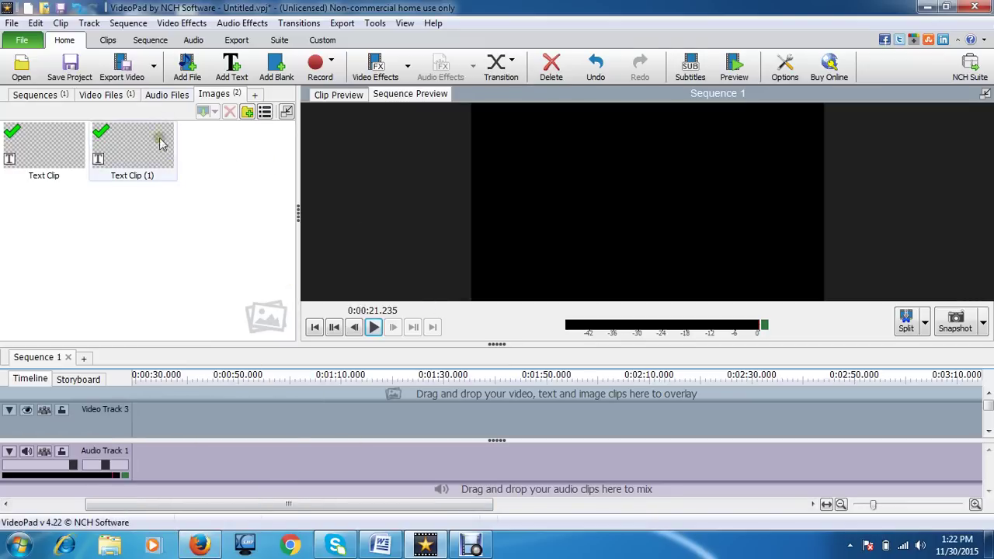
pyautogui.click(124, 69)
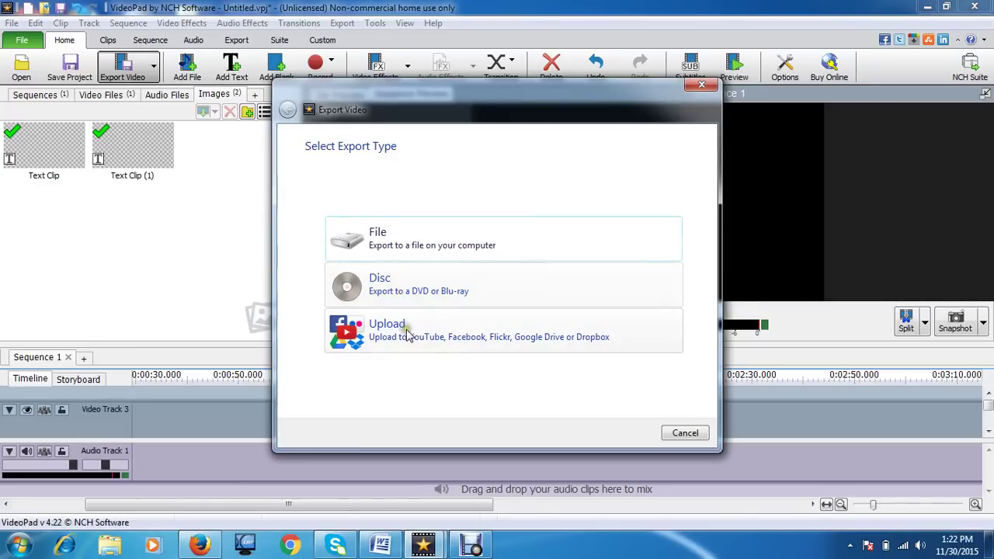
pyautogui.click(388, 236)
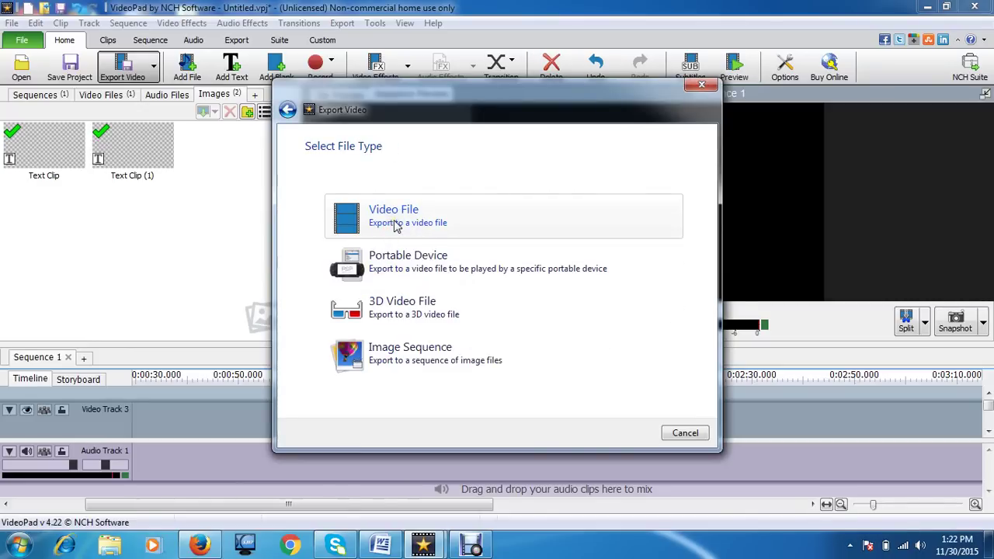
pyautogui.click(394, 220)
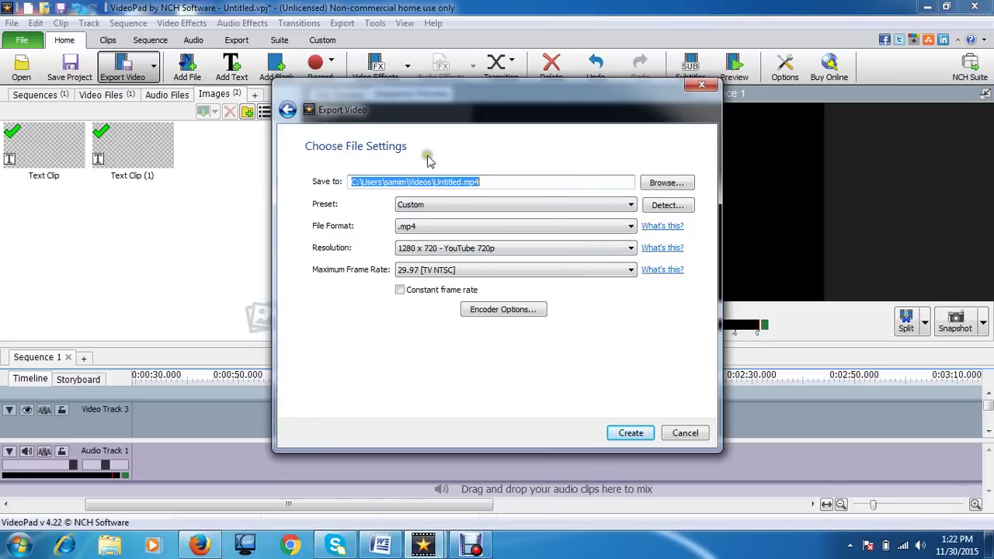
pyautogui.click(510, 182)
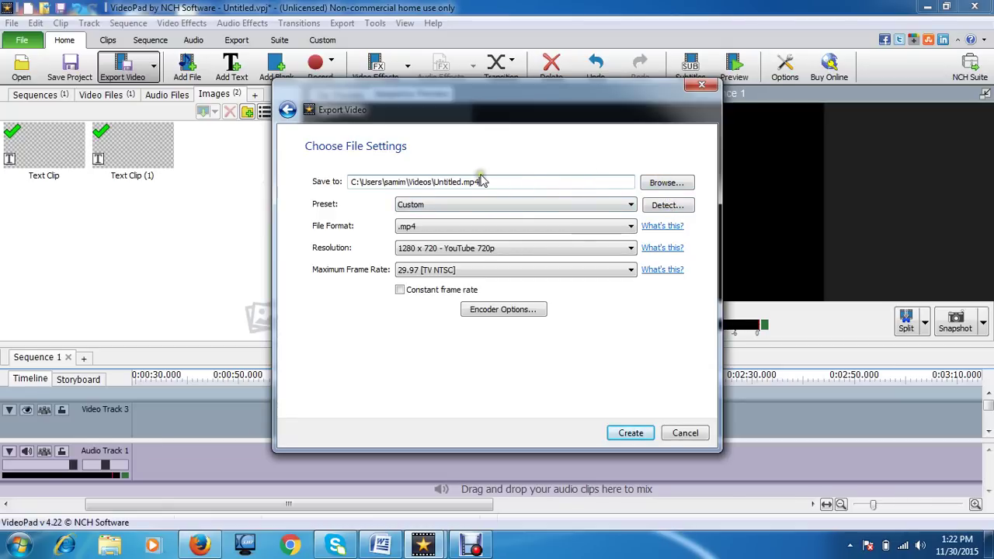
# - Choose the Custom preset, .mp4 format and 1280 x 720 - YouTube 720p resolution, and create the video file
pyautogui.click(464, 204)
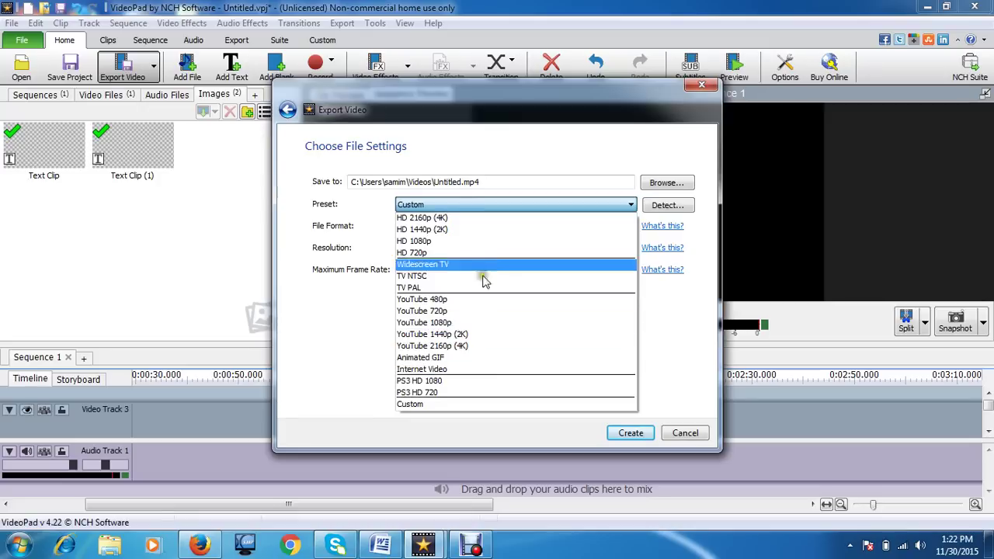
pyautogui.click(455, 404)
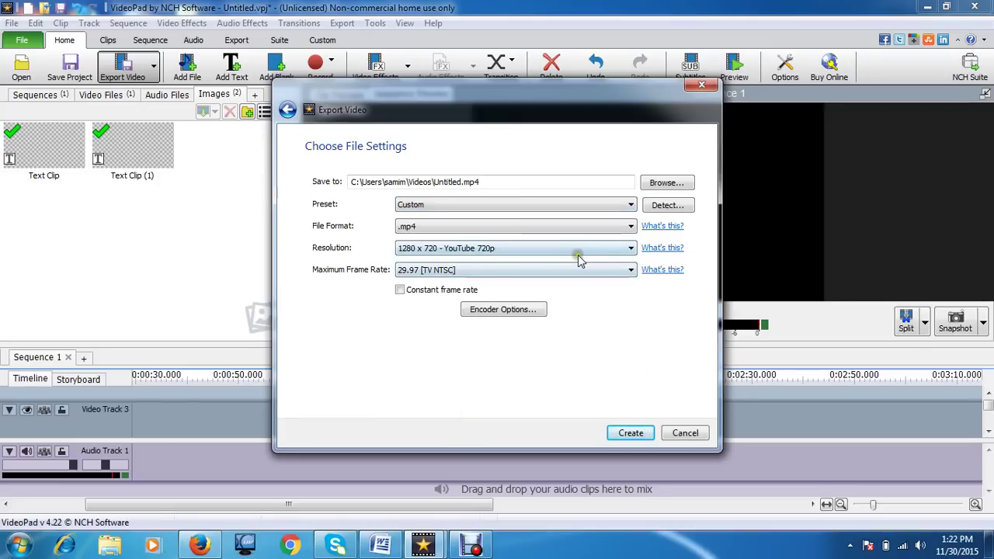
pyautogui.click(578, 227)
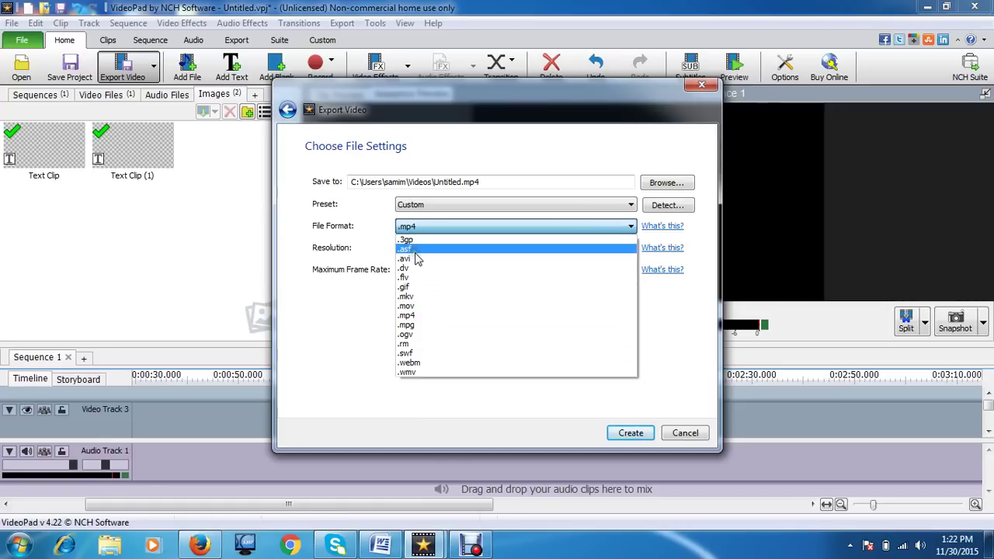
pyautogui.click(406, 315)
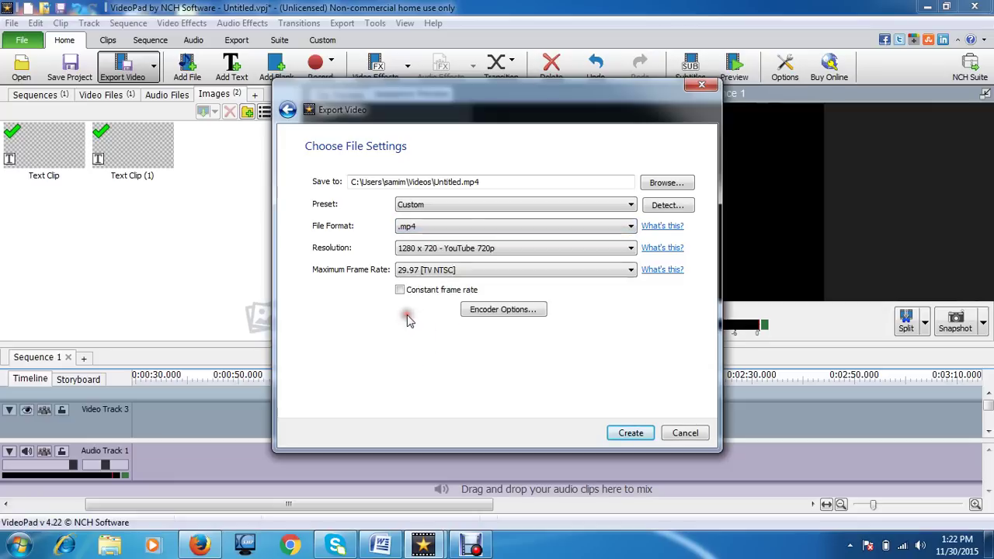
pyautogui.click(554, 248)
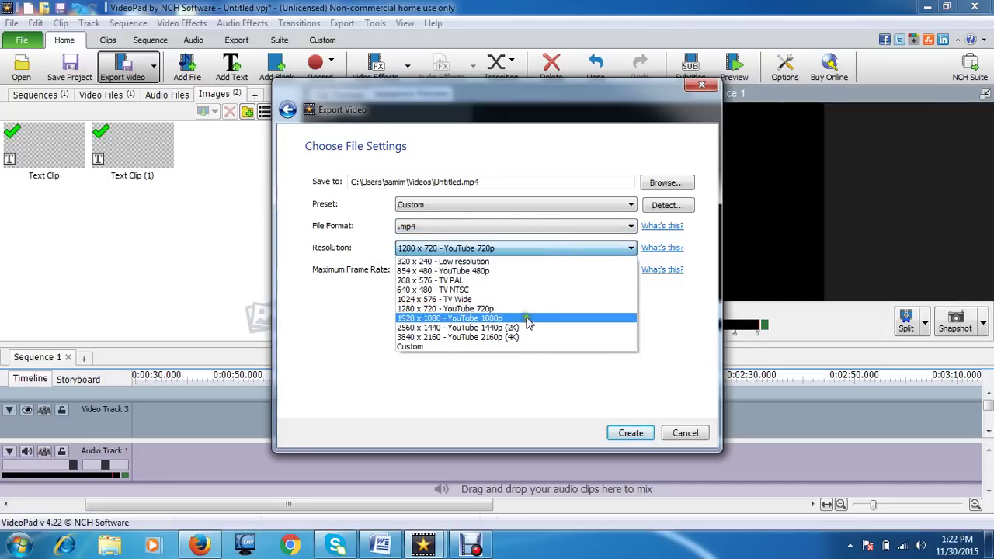
pyautogui.click(525, 309)
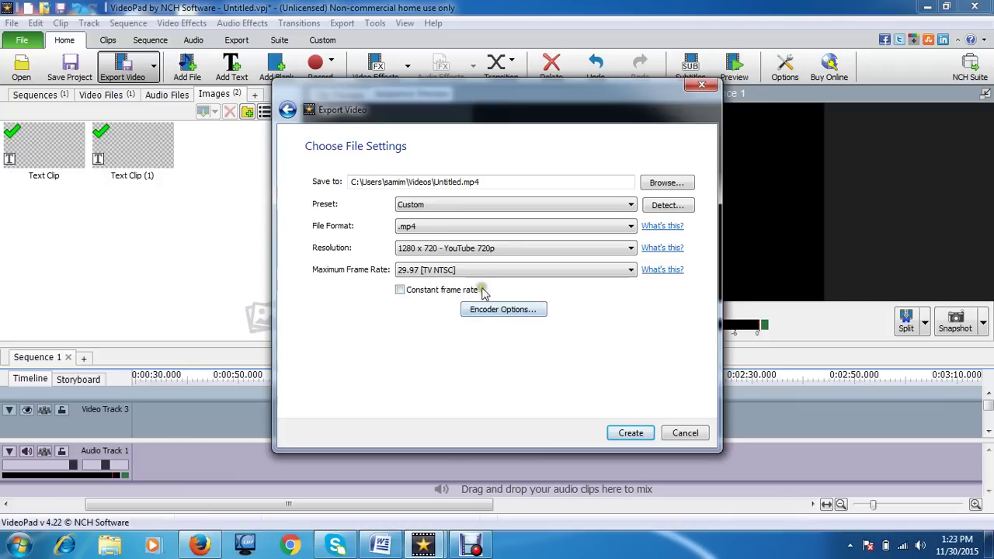
pyautogui.click(631, 435)
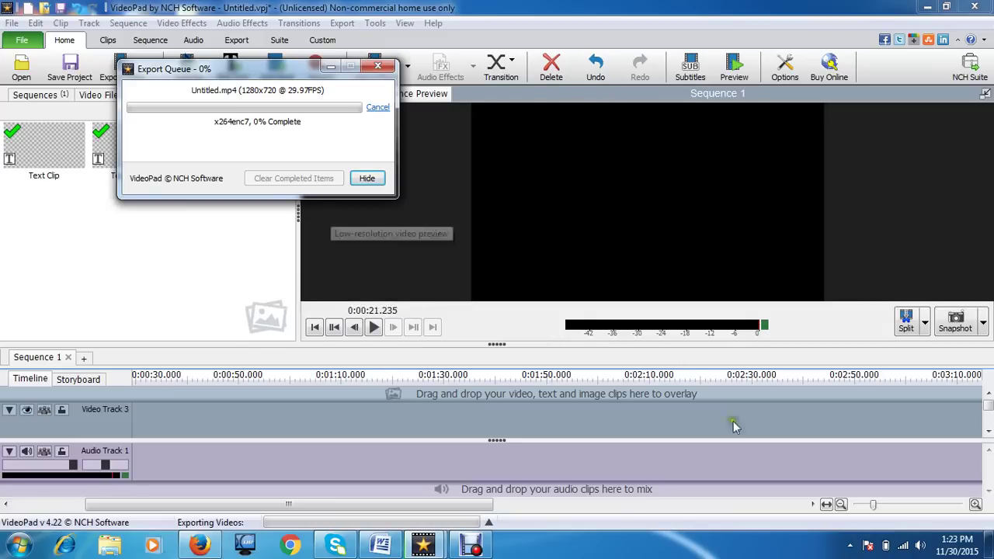
pyautogui.click(852, 544)
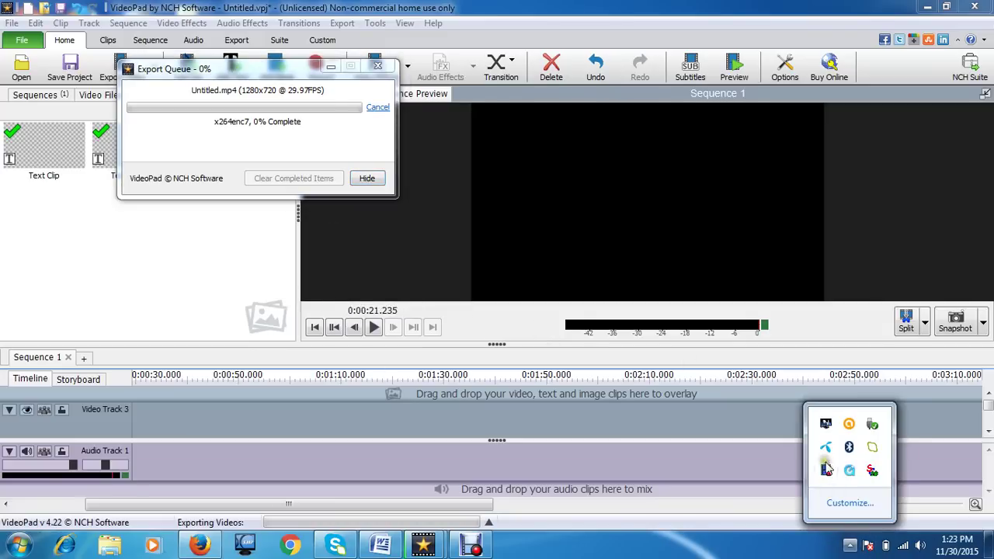